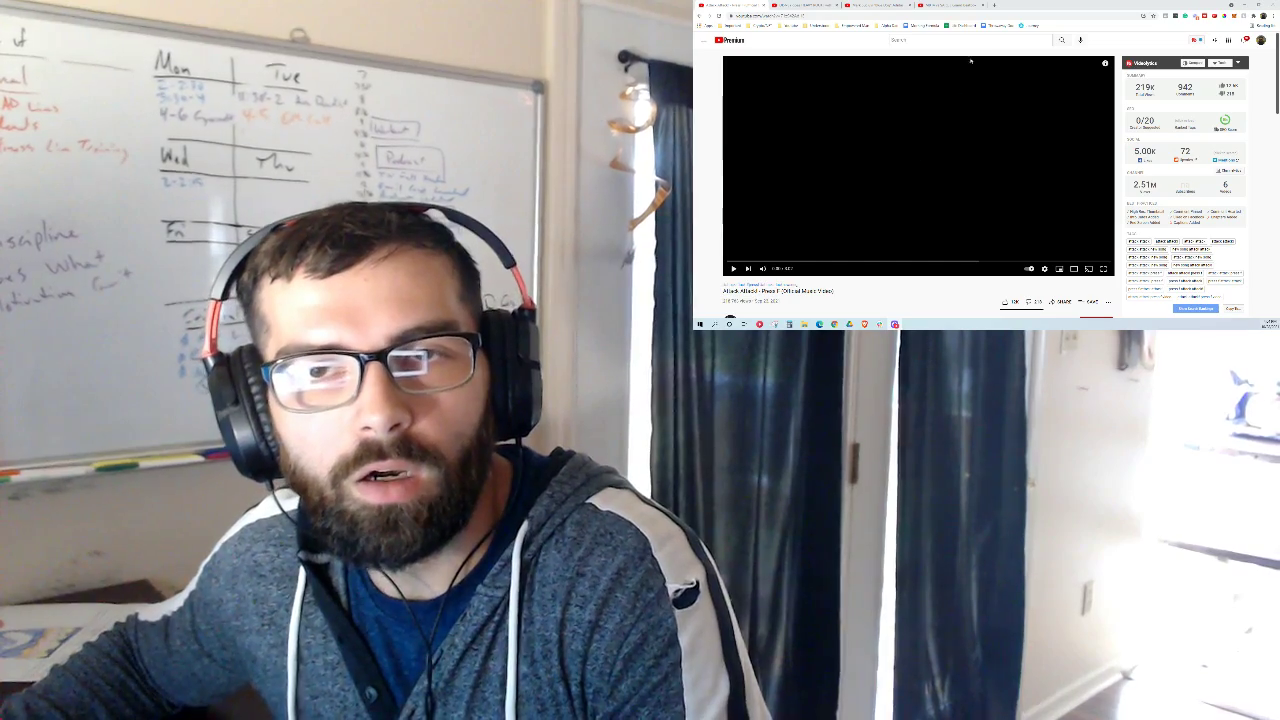
Search YouTube for Attack Attack! in a new tab, then return to the Press F tab.
{"action": "left_click", "coordinate": [996, 8]}
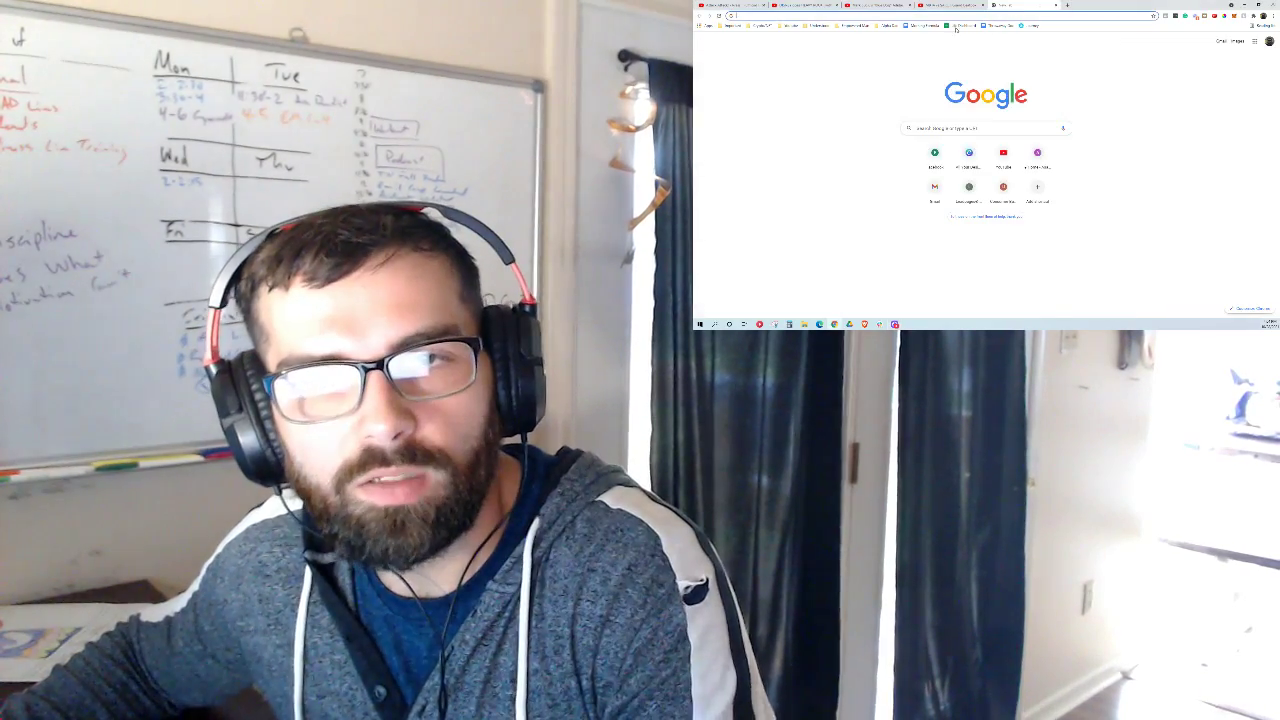
{"action": "type", "text": "you"}
{"action": "key", "text": "Return"}
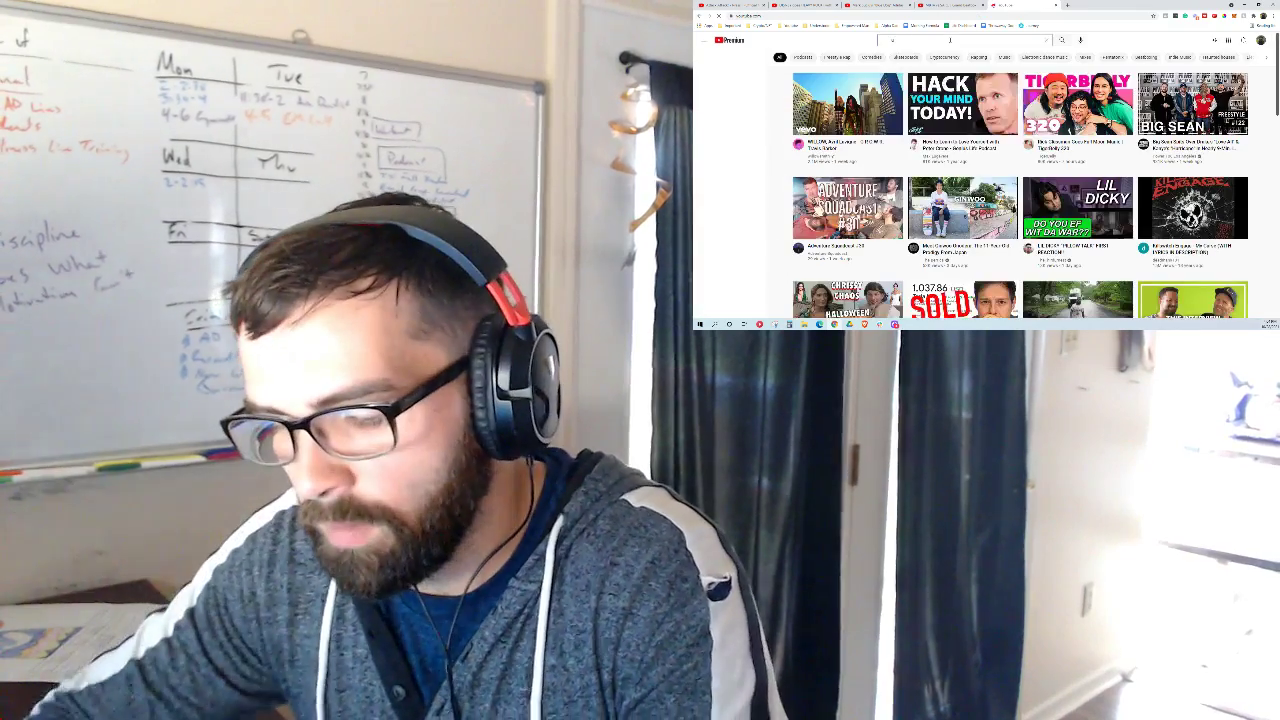
{"action": "type", "text": "shawn l"}
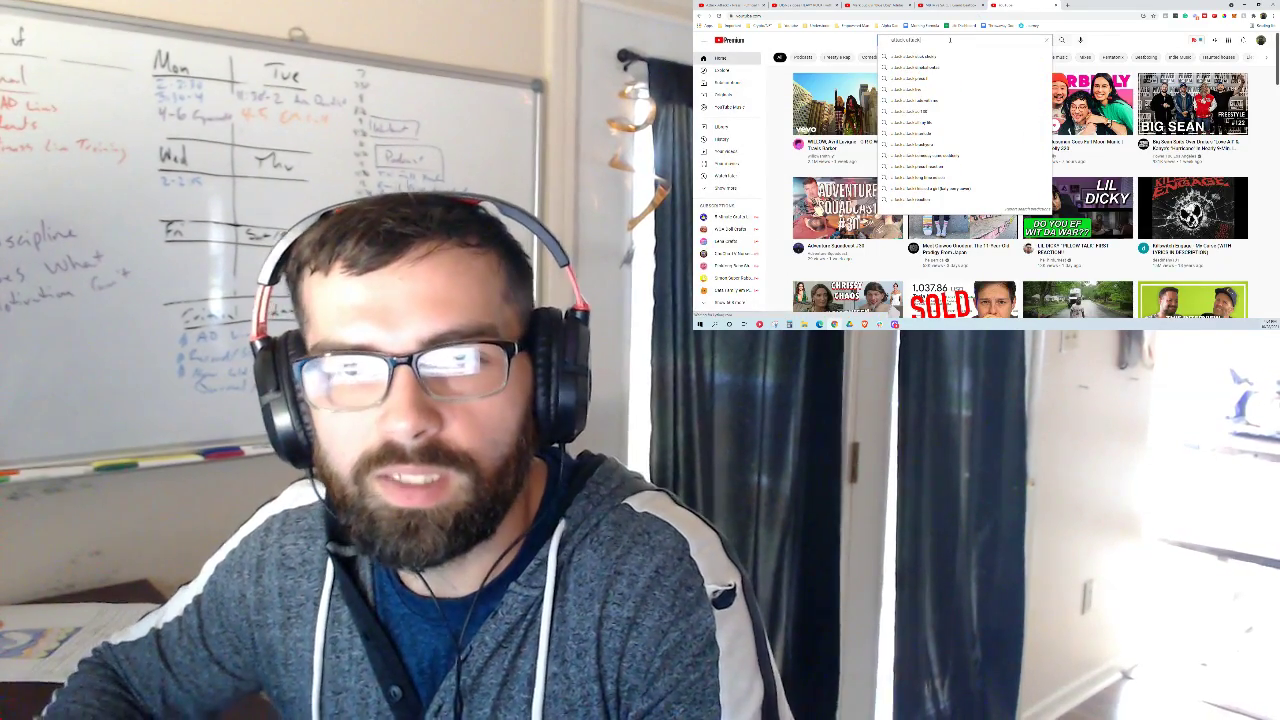
{"action": "key", "text": "Escape"}
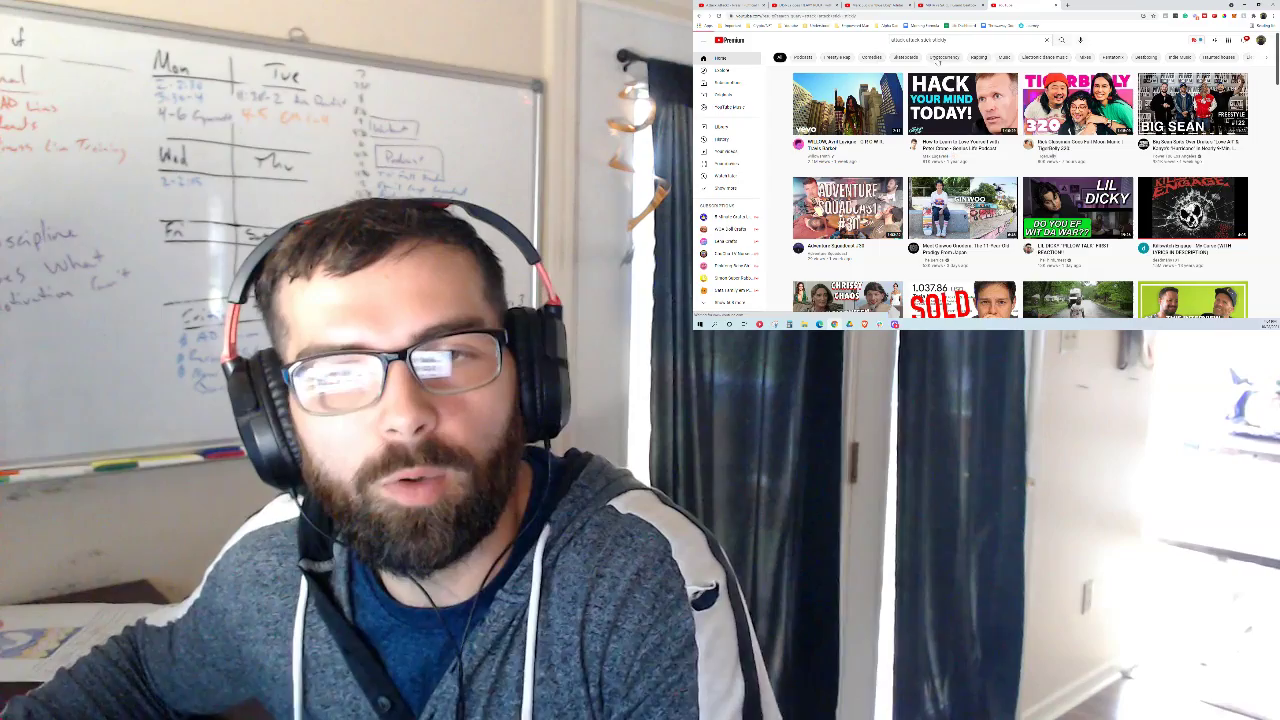
{"action": "key", "text": "Return"}
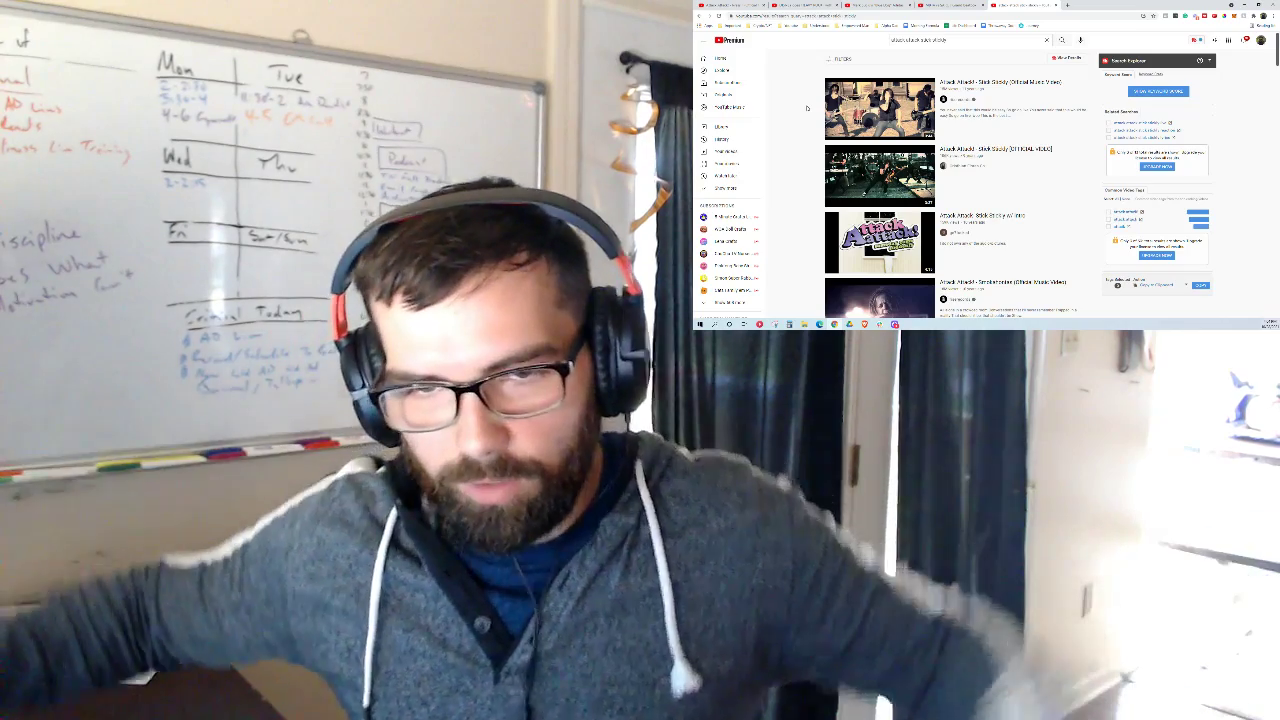
{"action": "left_click", "coordinate": [1058, 7]}
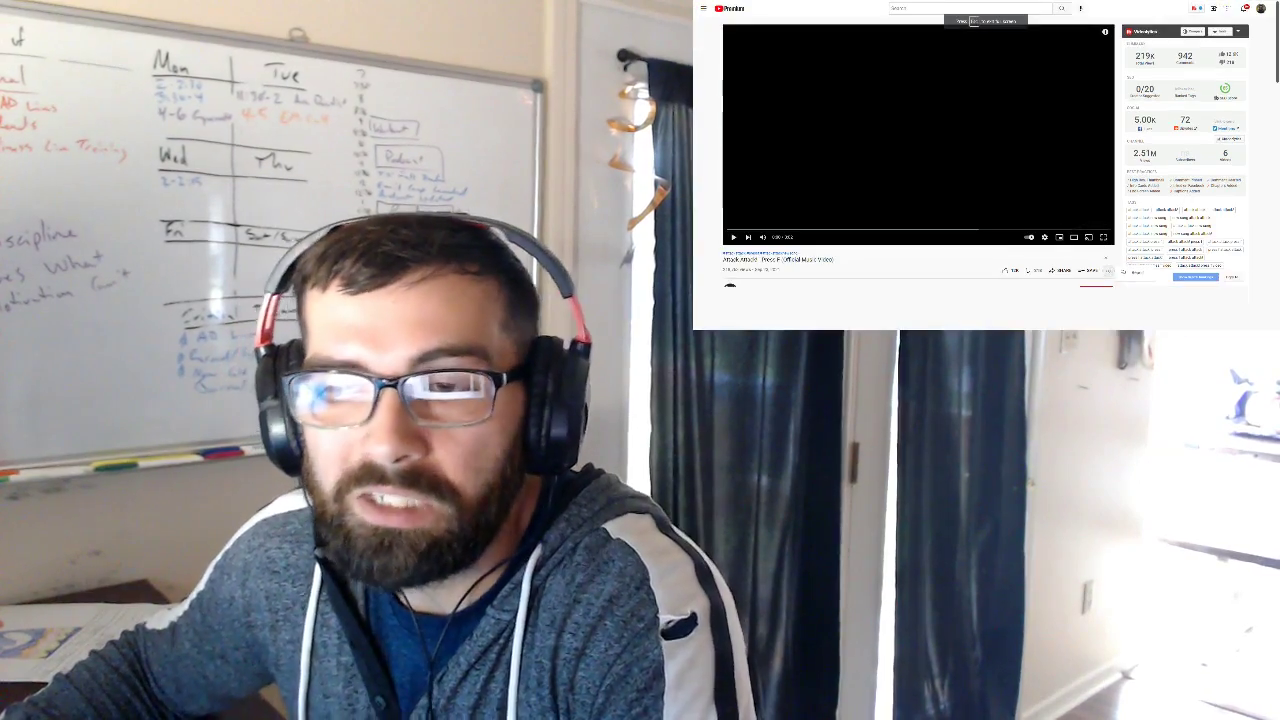
Watch Press F fullscreen, pause it, rewind 5 seconds, and exit fullscreen.
{"action": "double_click", "coordinate": [1000, 170]}
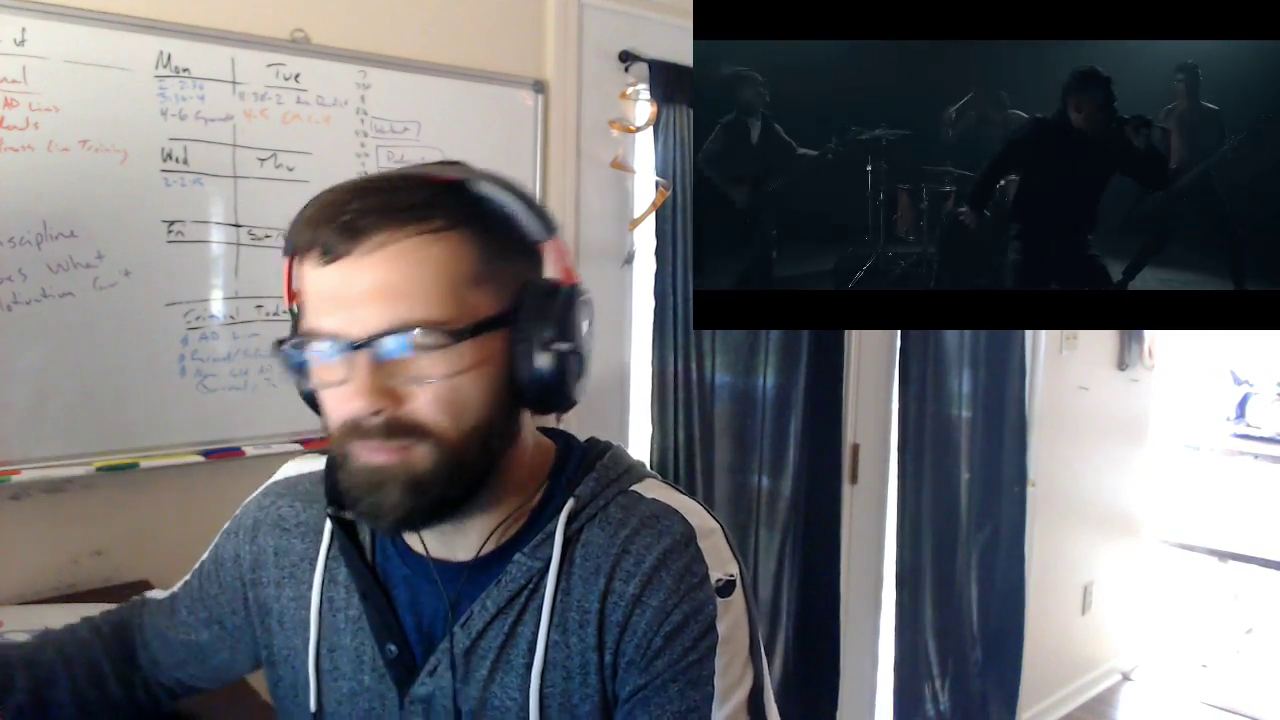
{"action": "left_click", "coordinate": [1121, 192]}
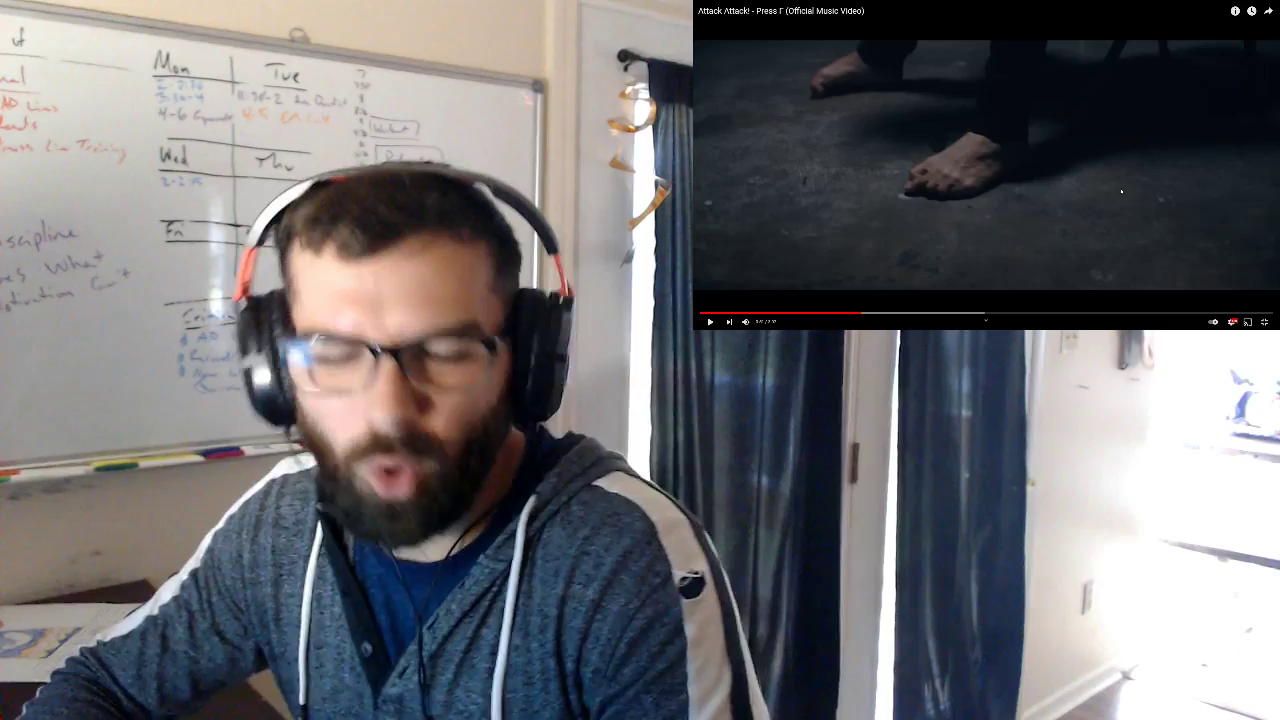
{"action": "key", "text": "Left"}
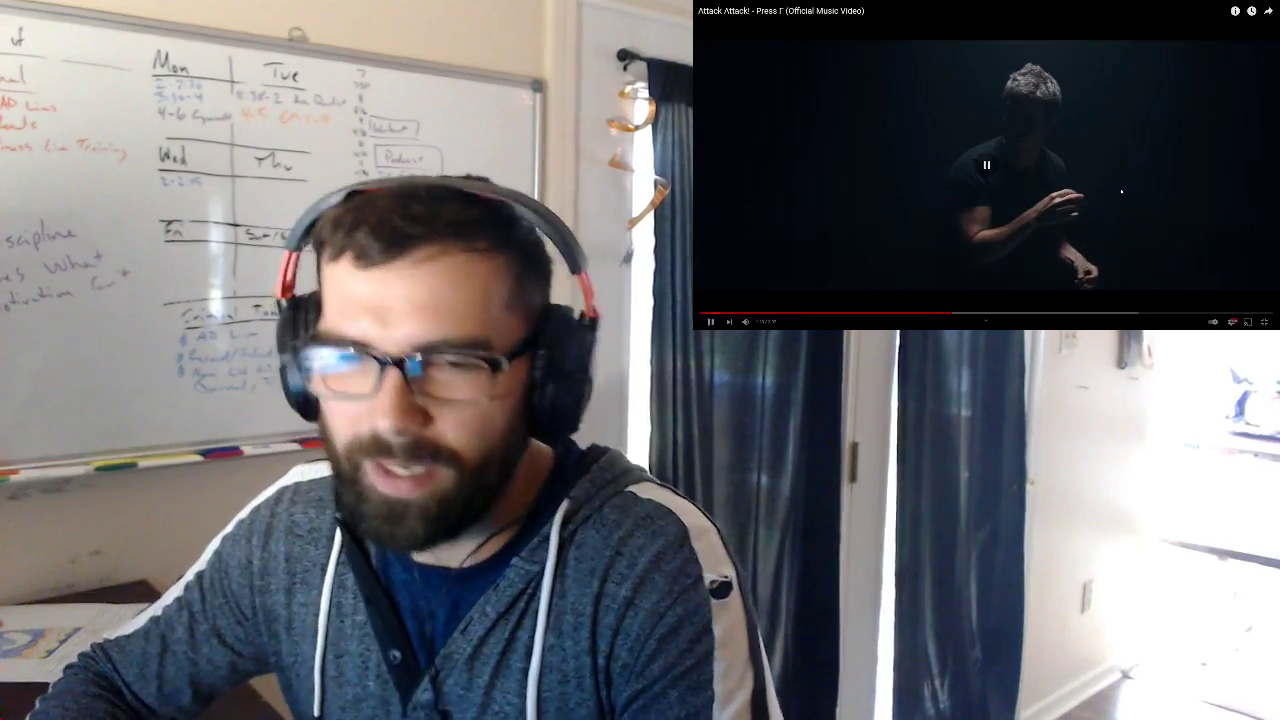
{"action": "key", "text": "Escape"}
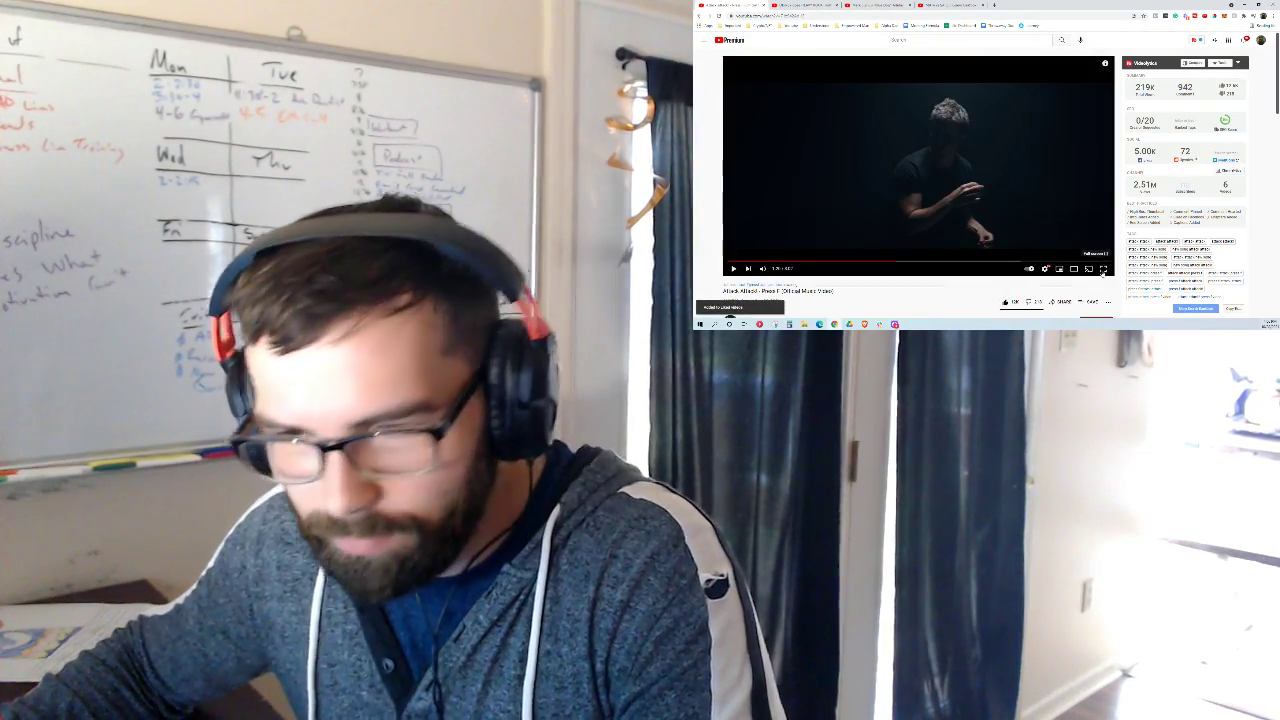
Put the Press F video back into fullscreen and keep watching.
{"action": "left_click", "coordinate": [1103, 269]}
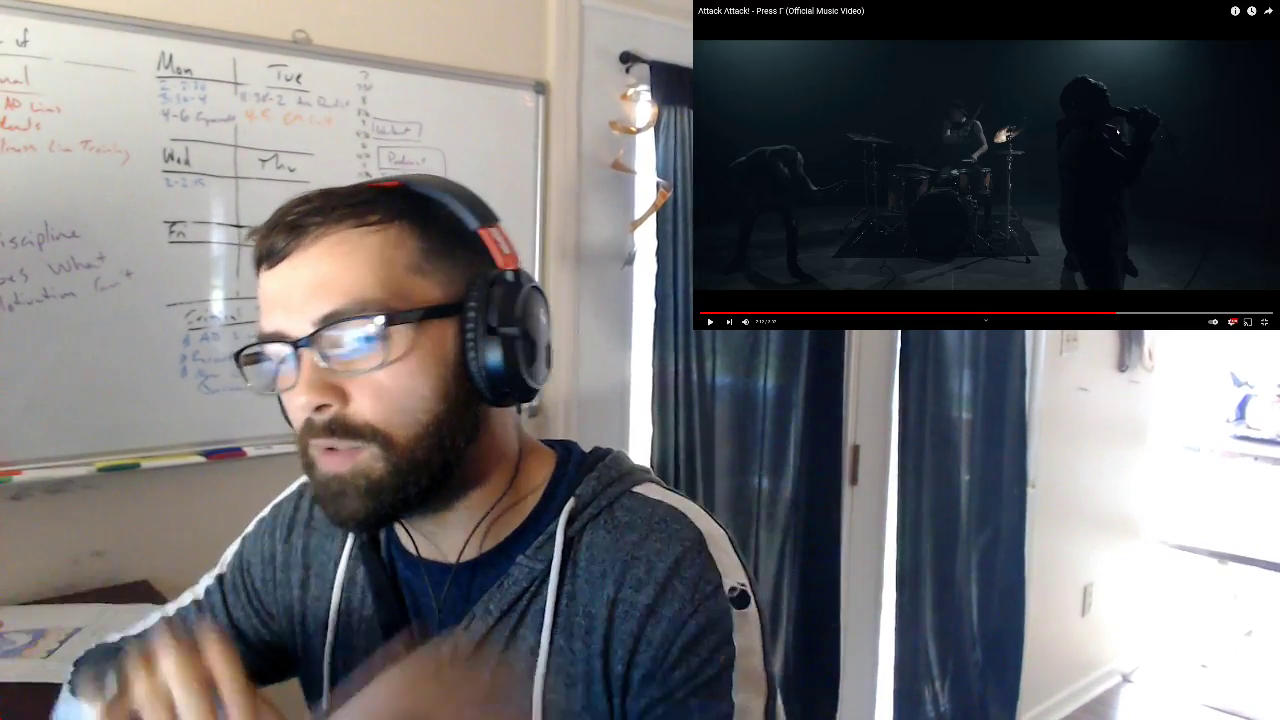
Resume Press F and watch it to the Brachyura Bombshell end screen.
{"action": "left_click", "coordinate": [1118, 131]}
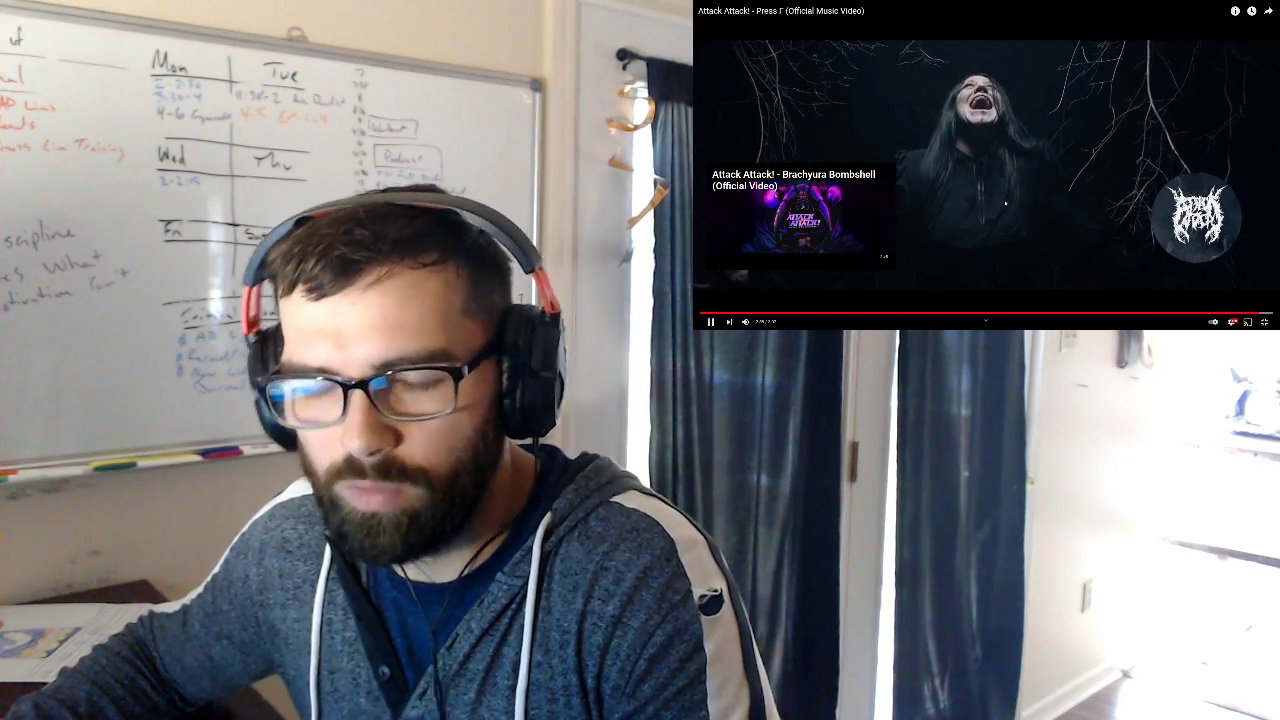
Exit fullscreen and pause Press F on its end screen.
{"action": "key", "text": "Escape"}
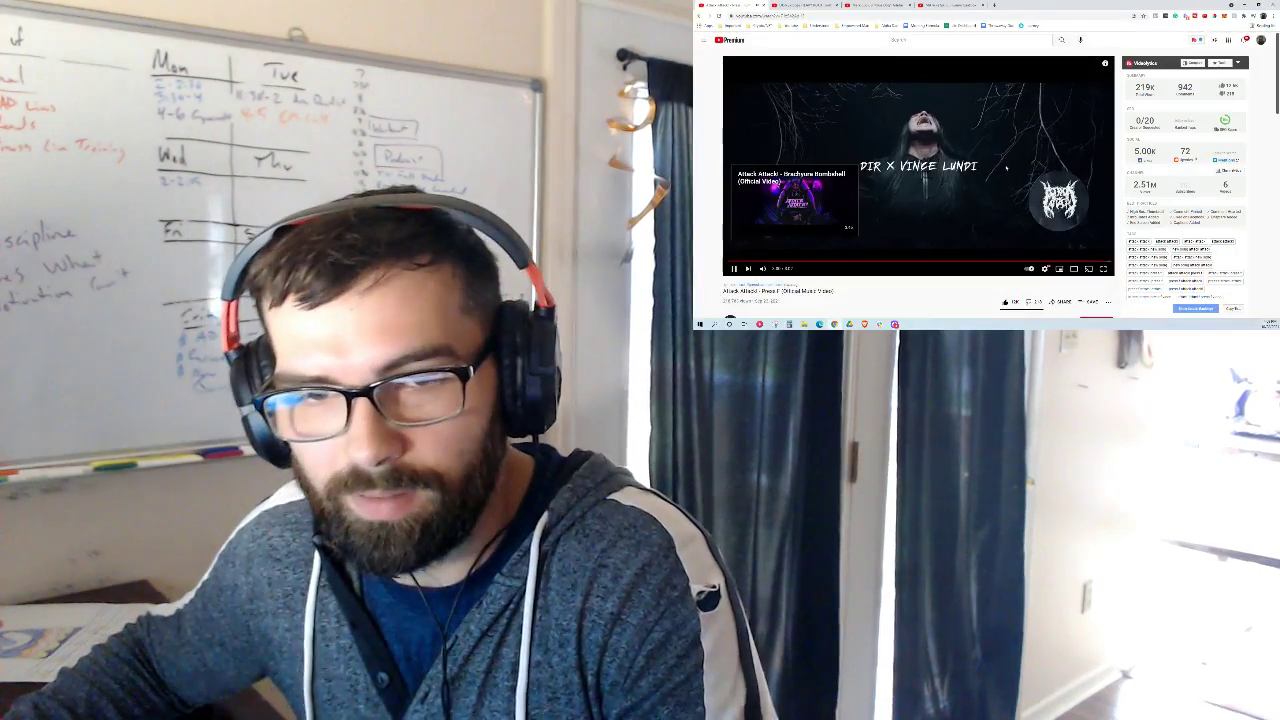
{"action": "left_click", "coordinate": [902, 186]}
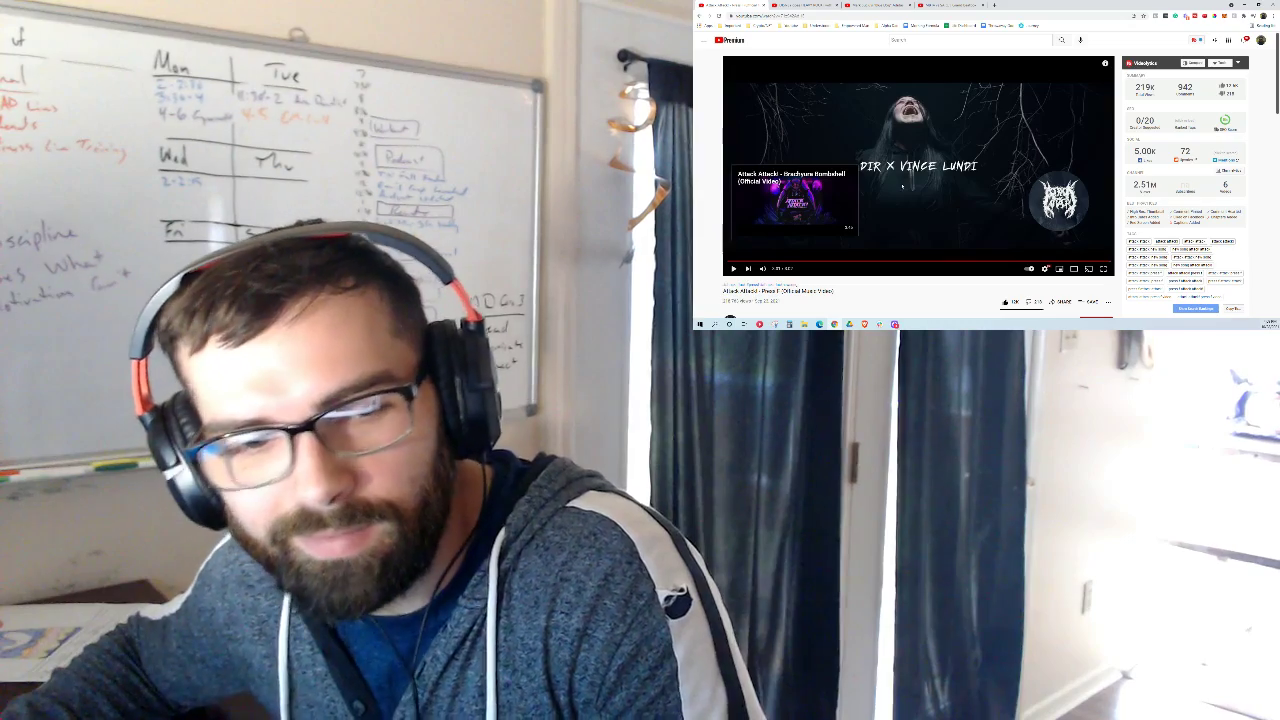